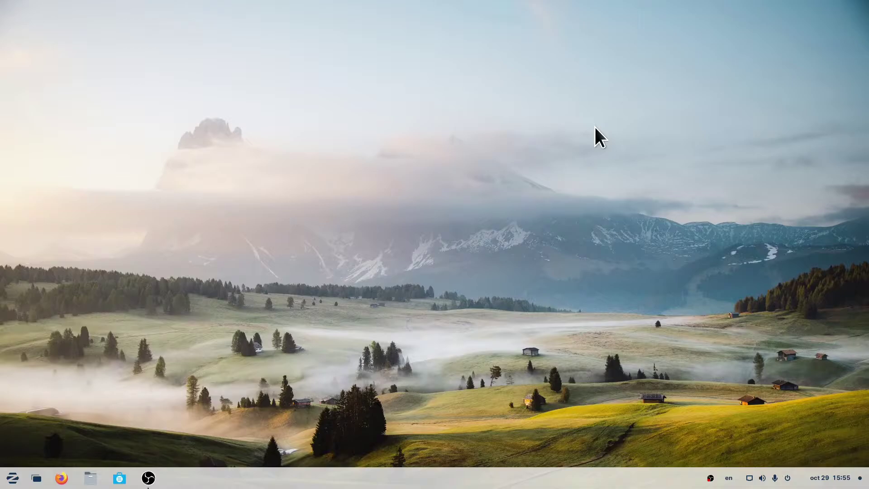
Start a full-screen screencast recording with the Ctrl+Alt+Shift+R shortcut
{"action": "key", "text": "ctrl+alt+shift+r"}
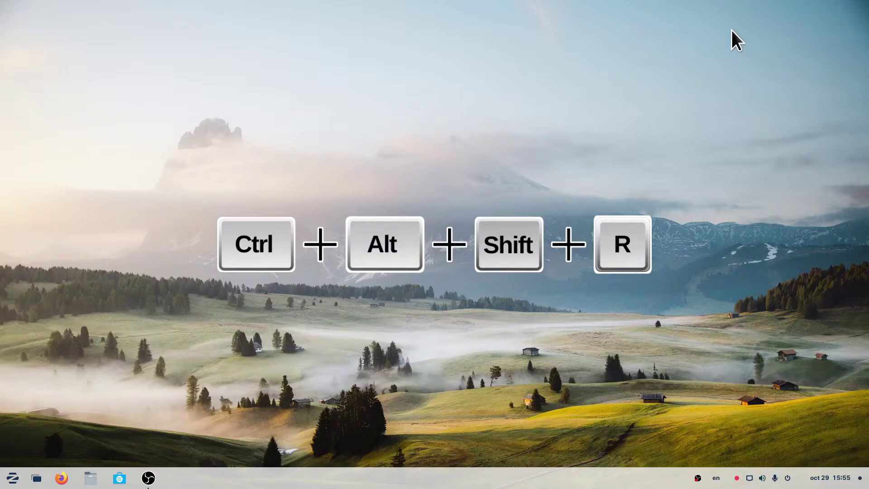
Launch Calculator from the Utilities menu and move it lower on the desktop
{"action": "left_click", "coordinate": [13, 478]}
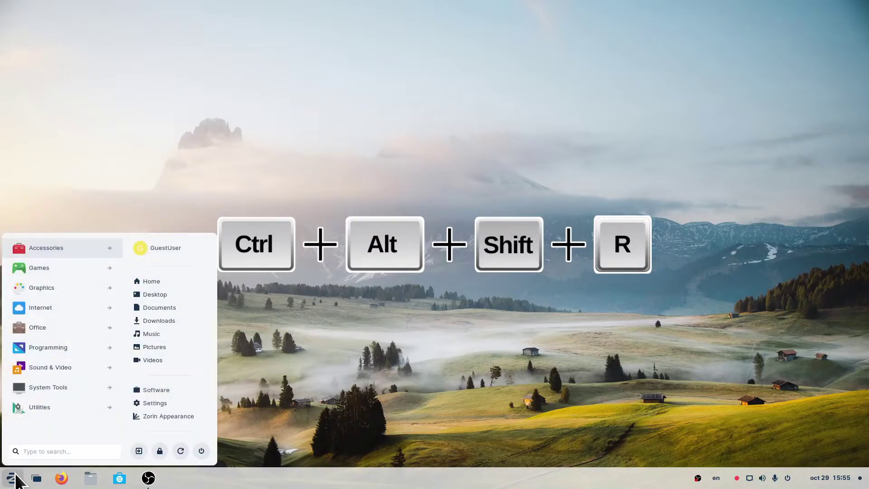
{"action": "left_click", "coordinate": [64, 407]}
{"action": "left_click", "coordinate": [44, 287]}
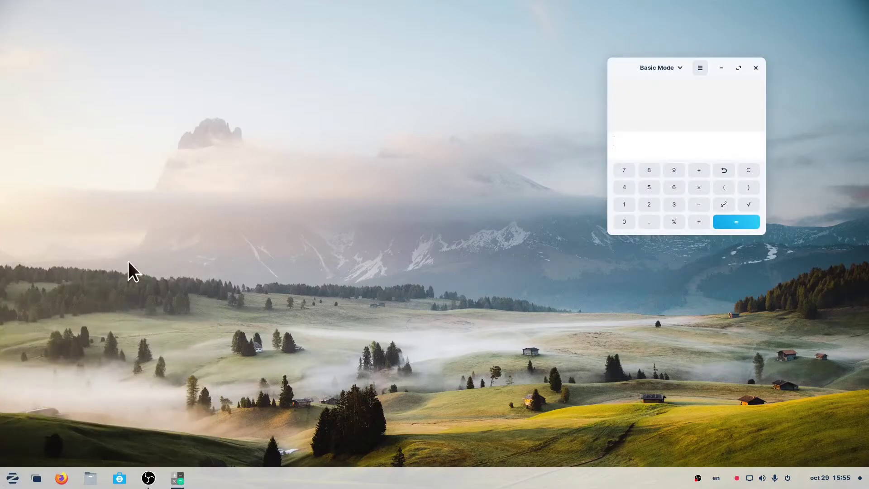
{"action": "left_click_drag", "start_coordinate": [651, 81], "coordinate": [611, 151]}
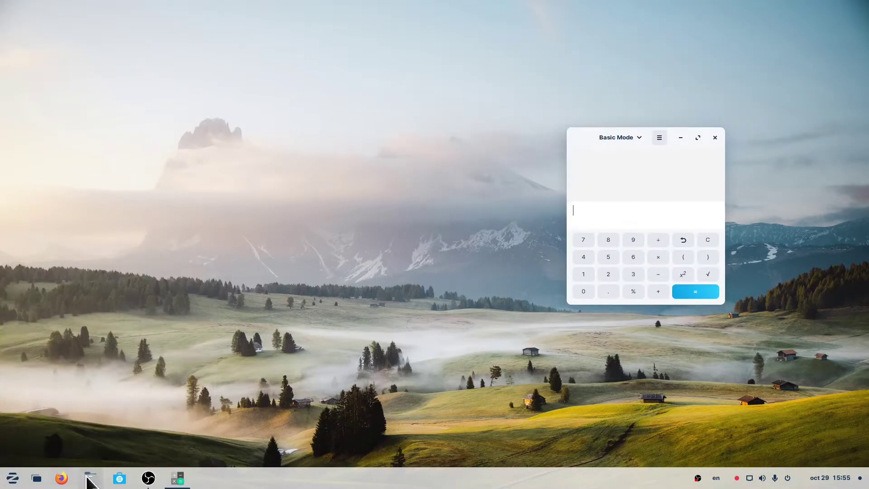
Launch Firefox, move it to the left, and nudge Calculator lower-right
{"action": "left_click", "coordinate": [61, 478]}
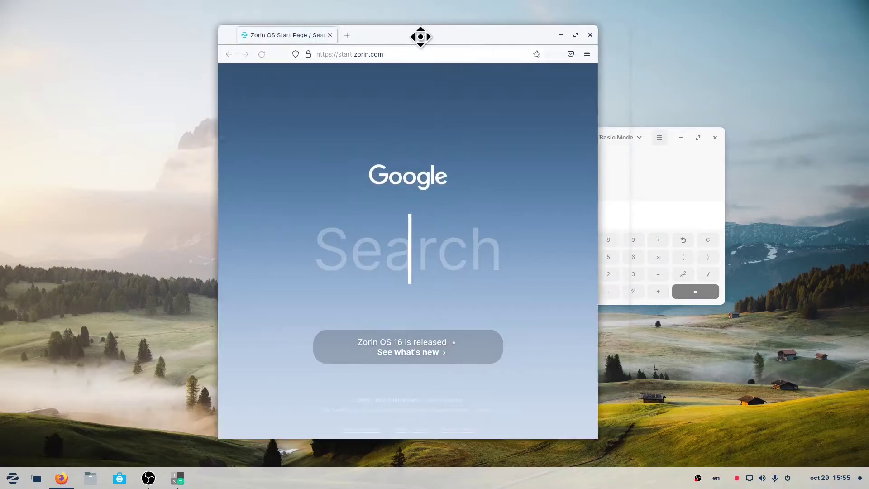
{"action": "left_click_drag", "start_coordinate": [485, 34], "coordinate": [299, 23]}
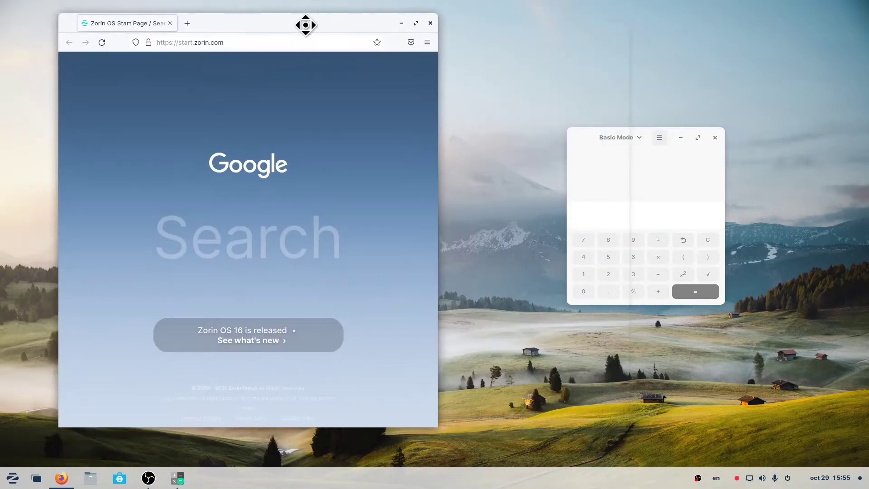
{"action": "left_click_drag", "start_coordinate": [640, 139], "coordinate": [644, 148]}
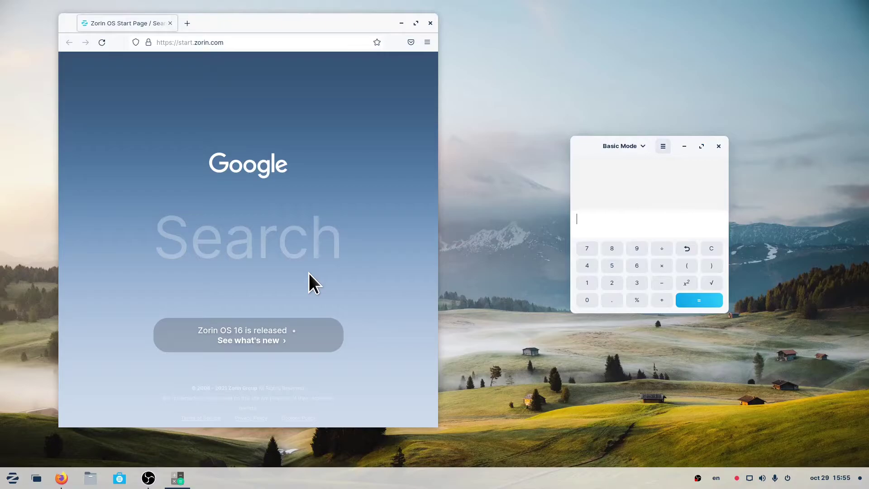
Stop the screencast with Ctrl+Alt+Shift+R, then close Calculator and Firefox
{"action": "key", "text": "ctrl+alt+shift+r"}
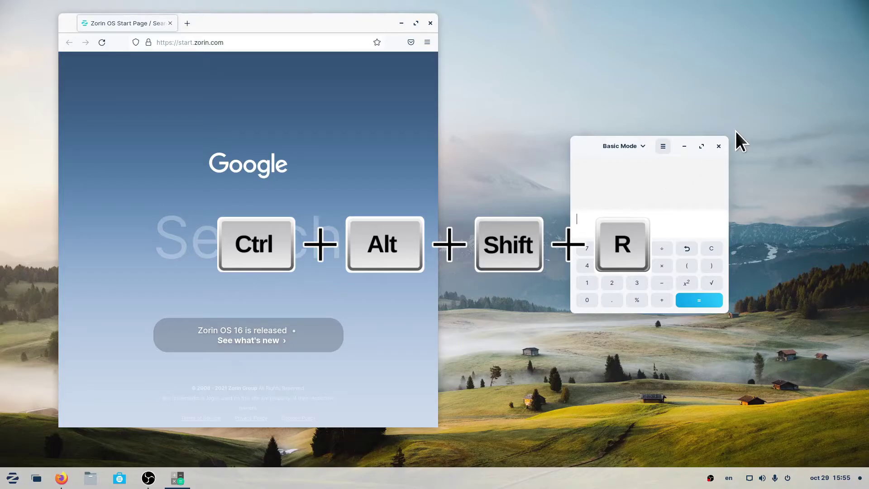
{"action": "left_click", "coordinate": [719, 147]}
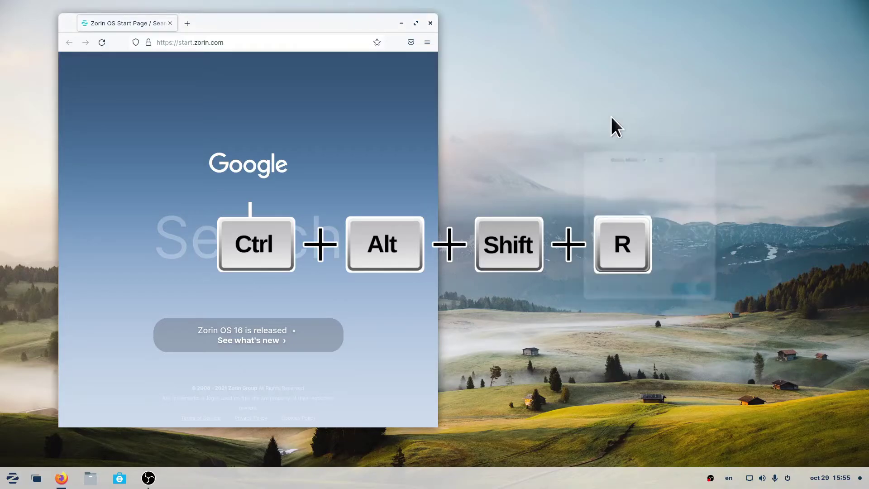
{"action": "left_click", "coordinate": [431, 24]}
Open Videos in Files and select 'Screencast from 29-10-21 15:55:21.webm'
{"action": "left_click", "coordinate": [90, 478]}
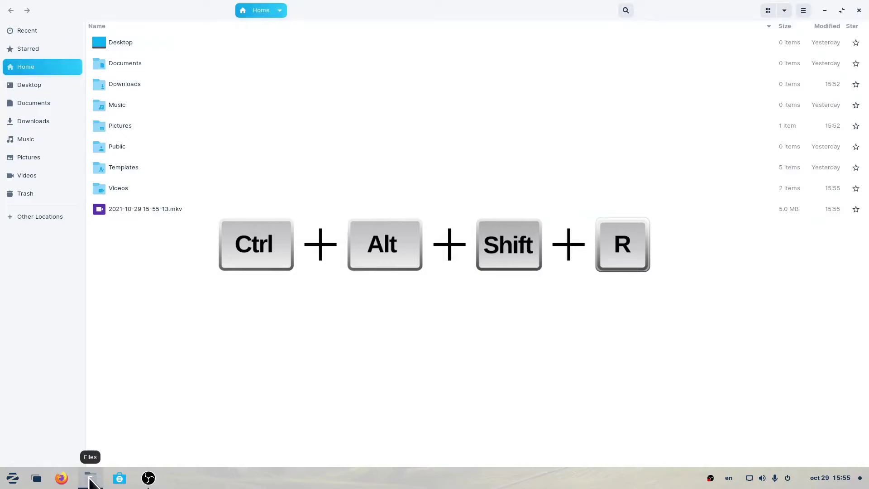
{"action": "double_click", "coordinate": [130, 188]}
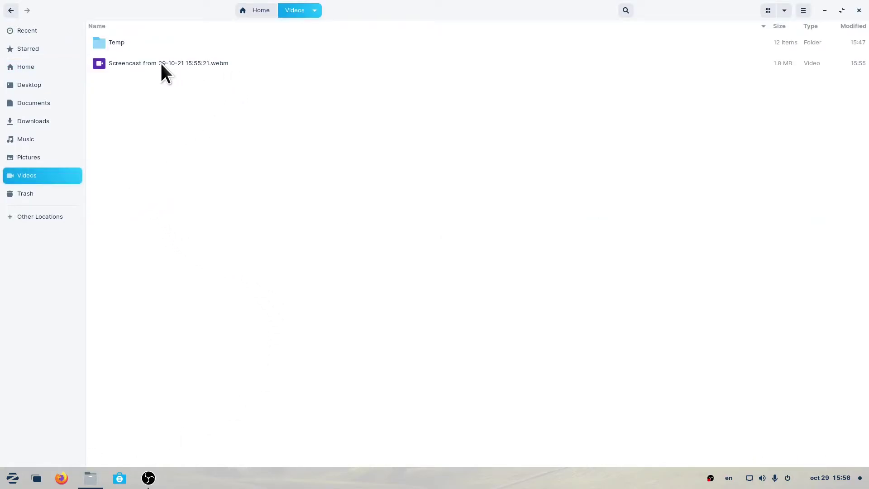
{"action": "left_click", "coordinate": [205, 63]}
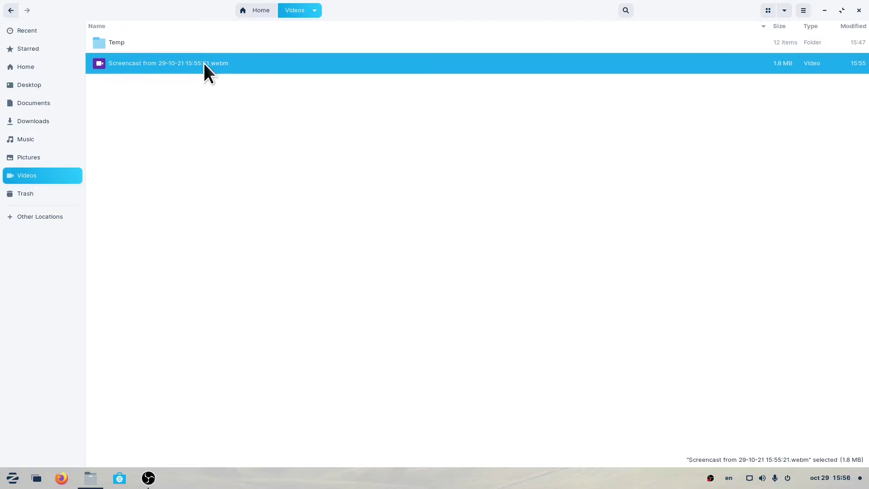